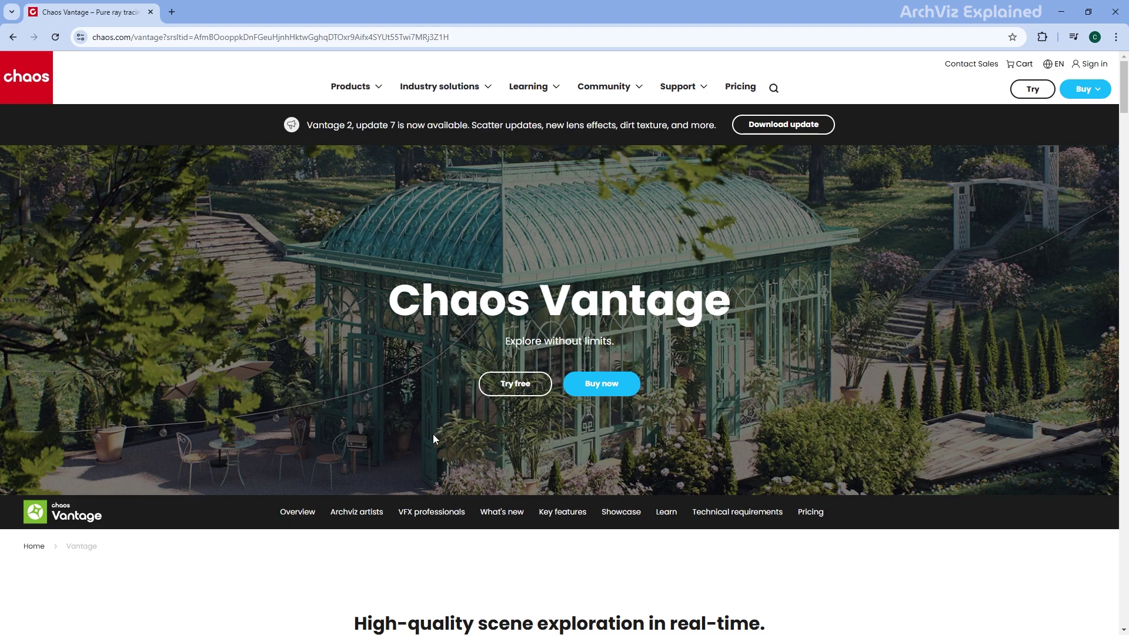
Step: Sign up for the Chaos Vantage free trial using the saved work email, creating the account
{"action": "left_click", "coordinate": [495, 389]}
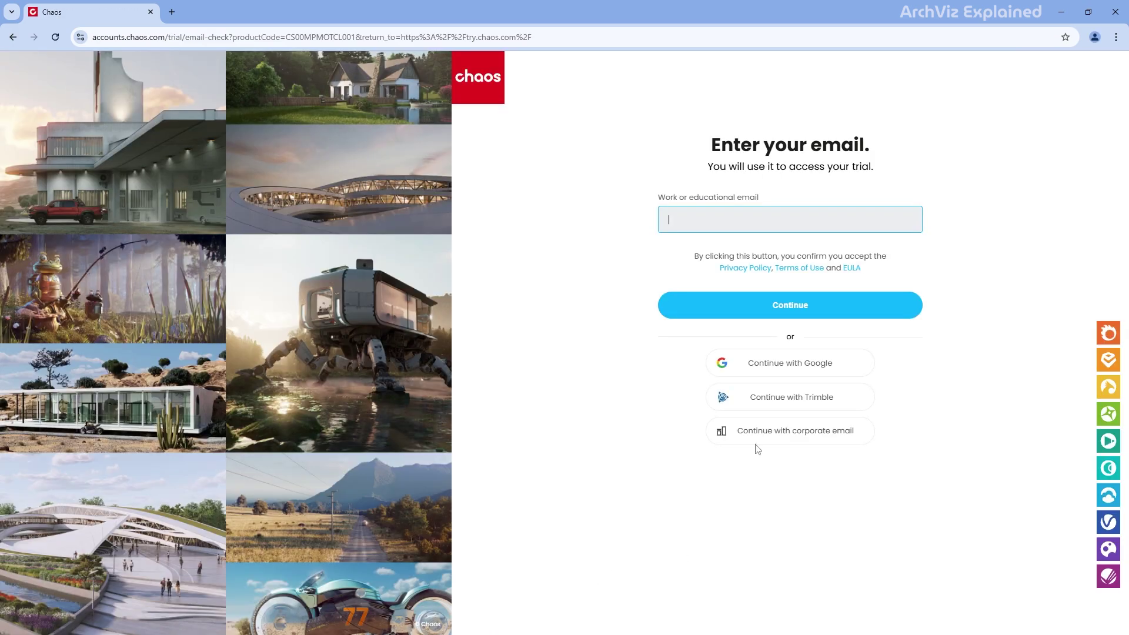
{"action": "left_click", "coordinate": [680, 218]}
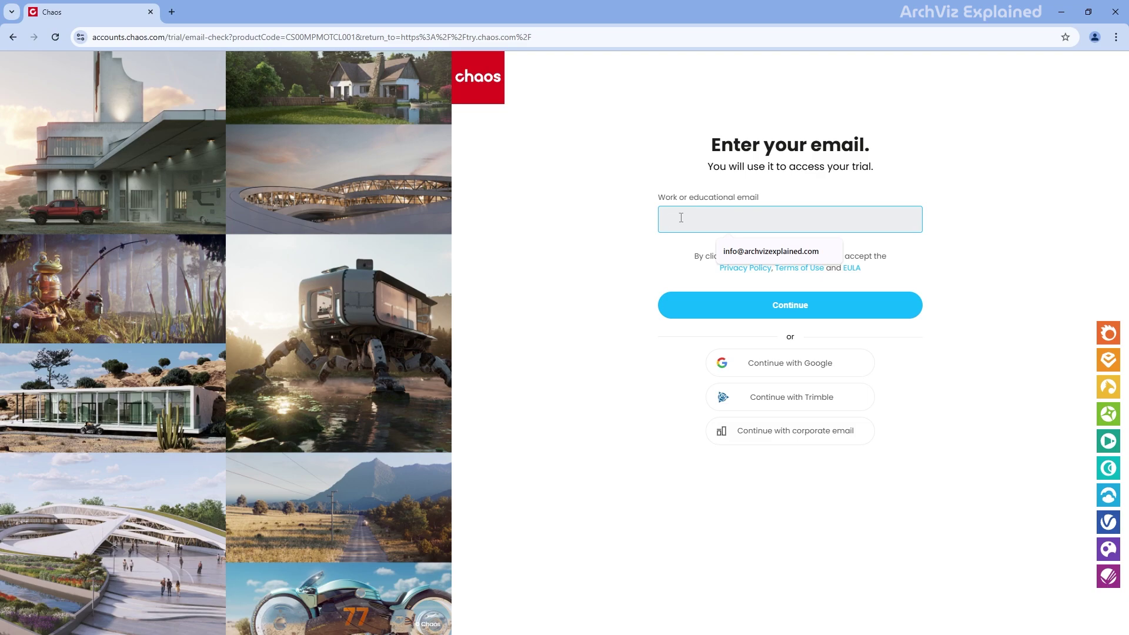
{"action": "left_click", "coordinate": [758, 253]}
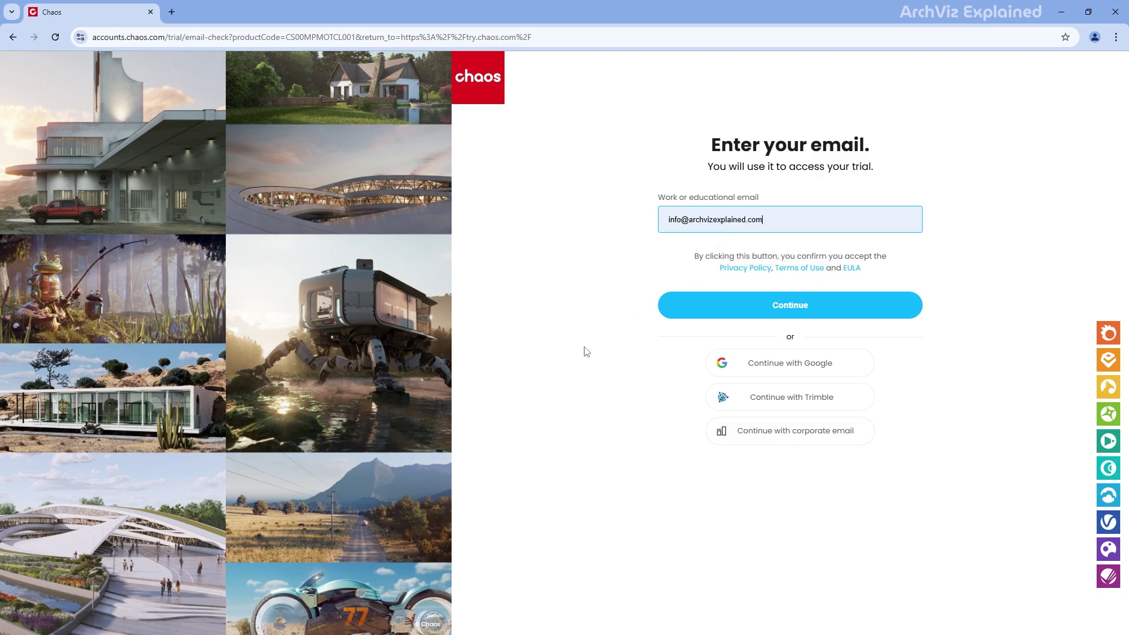
{"action": "left_click", "coordinate": [791, 305]}
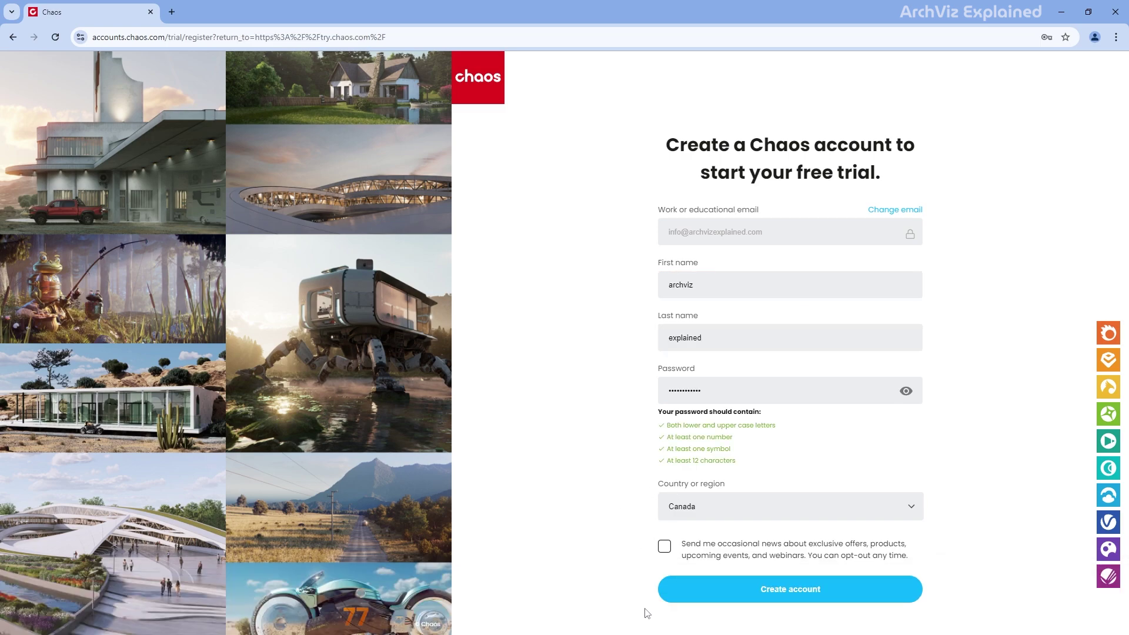
{"action": "left_click", "coordinate": [778, 591]}
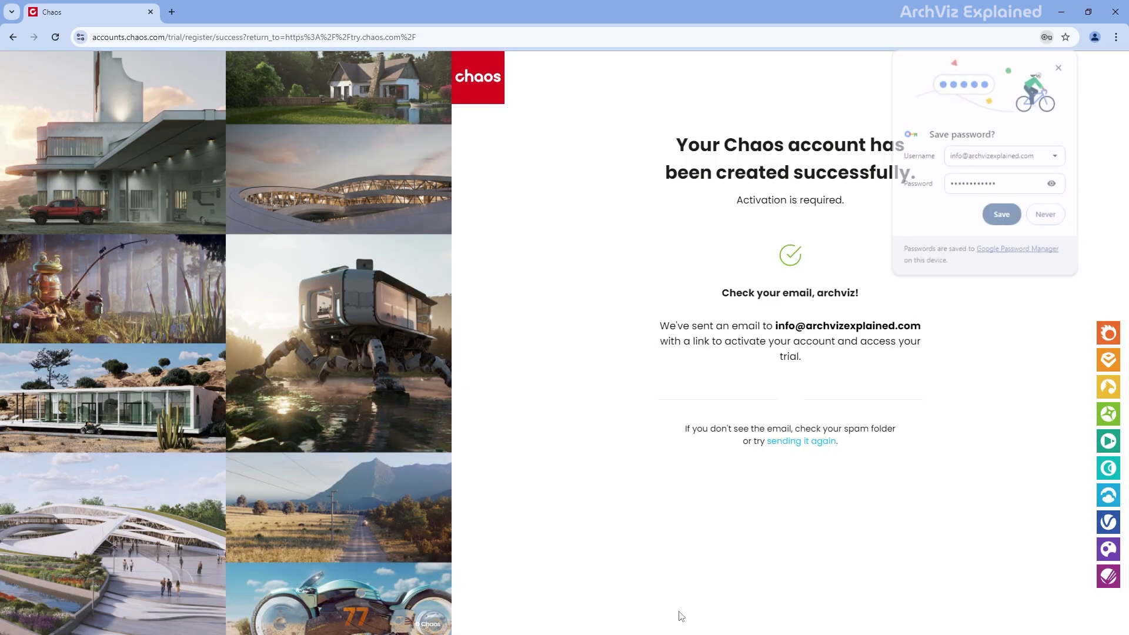
Step: Decline saving the password and filter My Chaos licenses to Chaos V-Ray
{"action": "left_click", "coordinate": [1051, 217]}
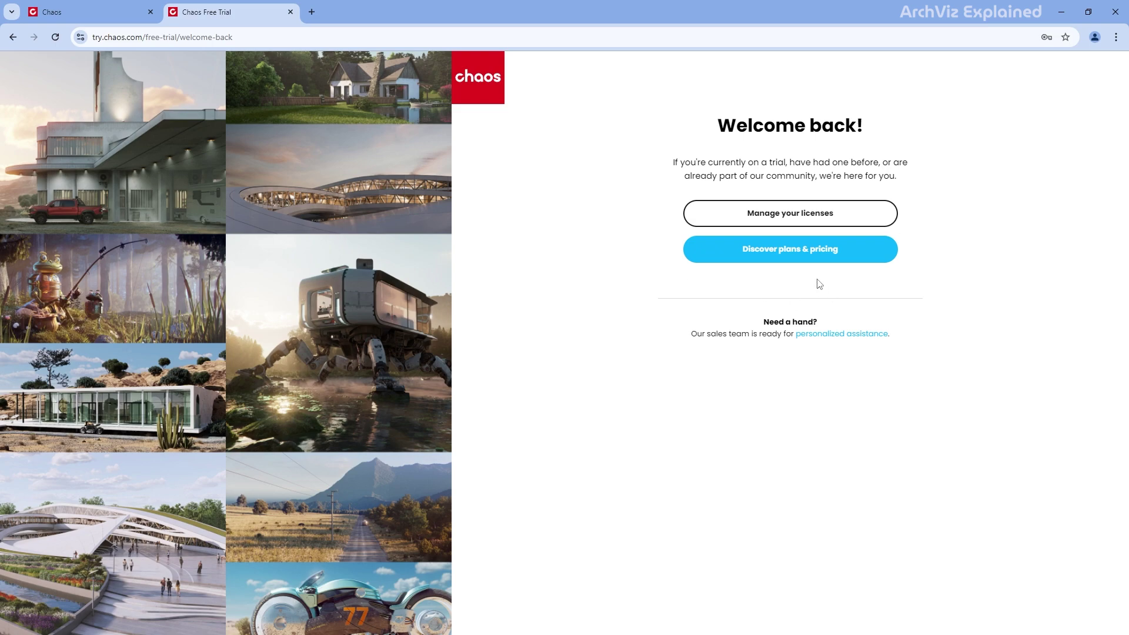
{"action": "left_click", "coordinate": [789, 219]}
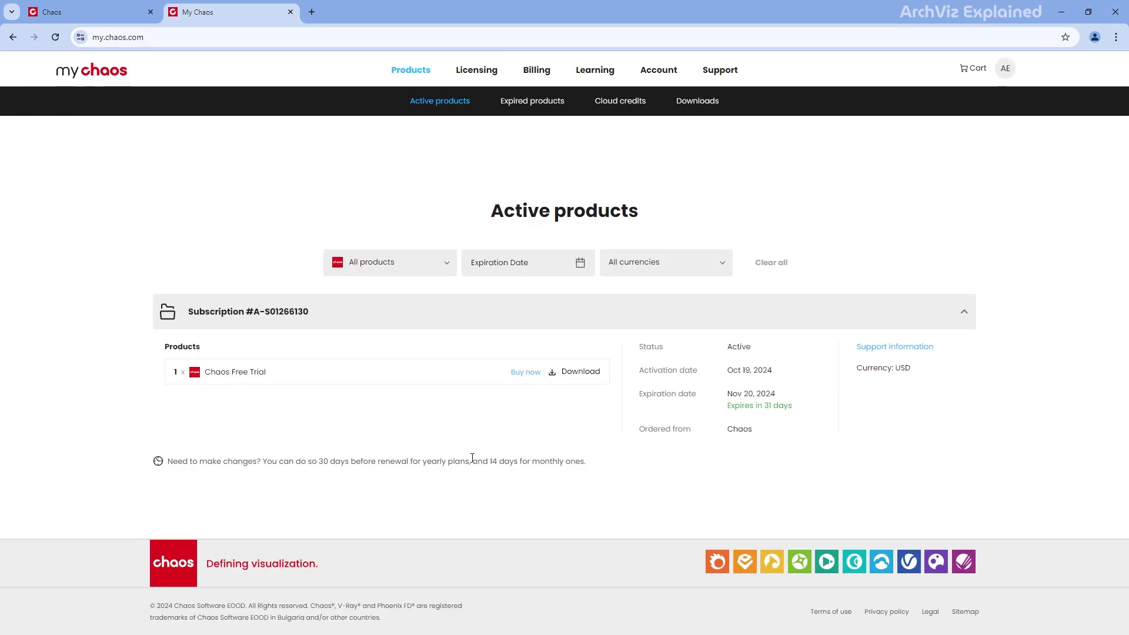
{"action": "left_click", "coordinate": [428, 271]}
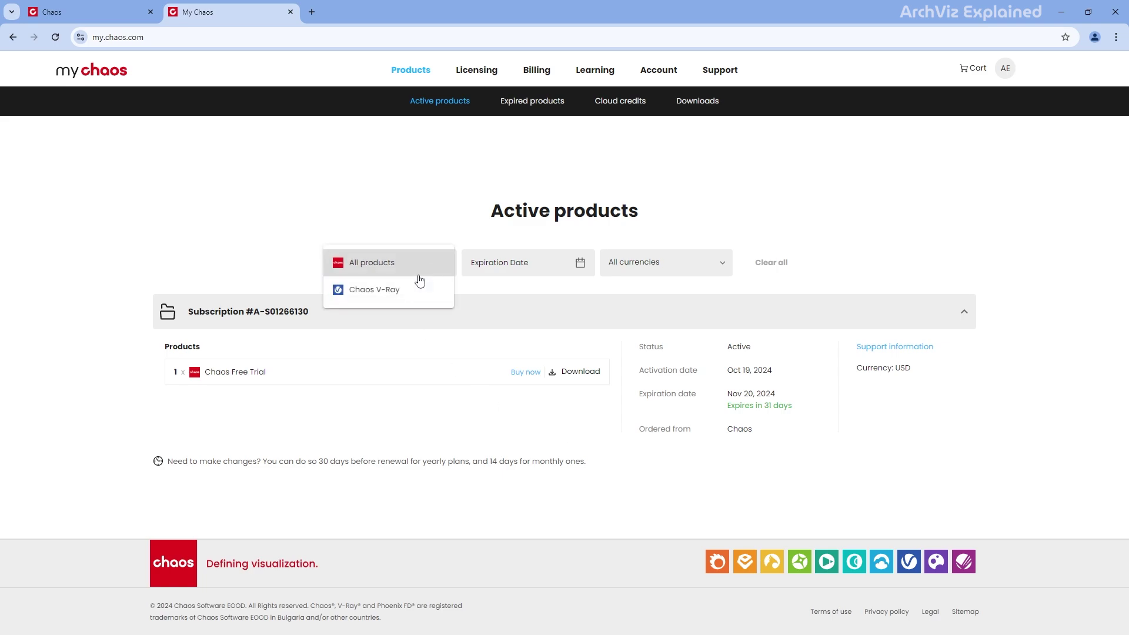
{"action": "left_click", "coordinate": [395, 290]}
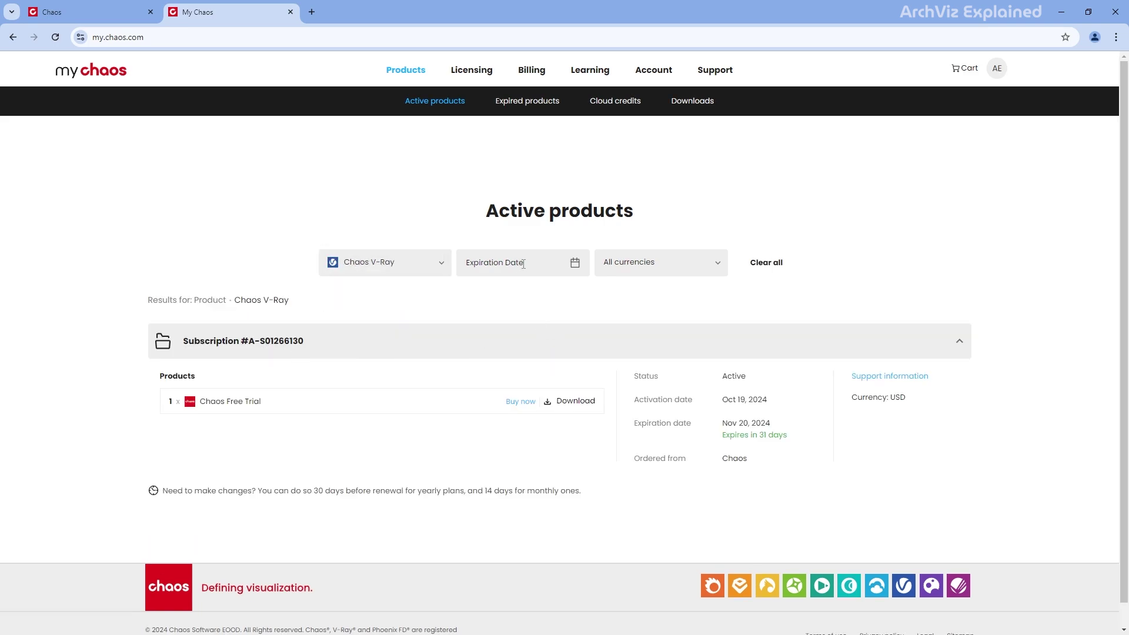
Step: Review the Expired products and Cloud credits tabs, then go to Chaos Downloads
{"action": "left_click", "coordinate": [516, 103]}
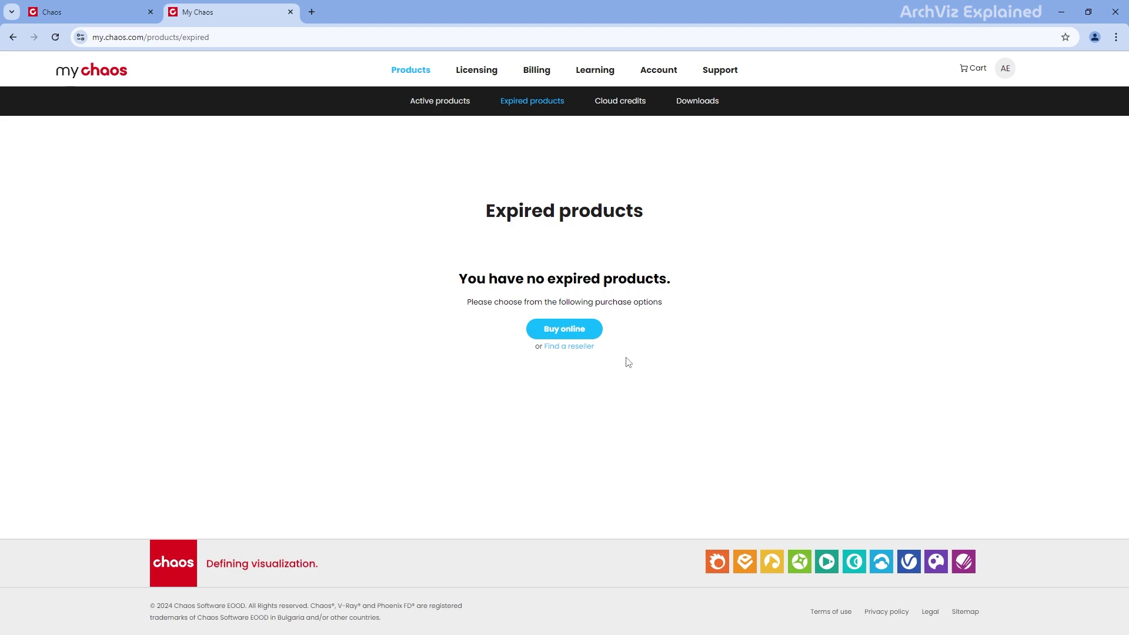
{"action": "left_click", "coordinate": [623, 107]}
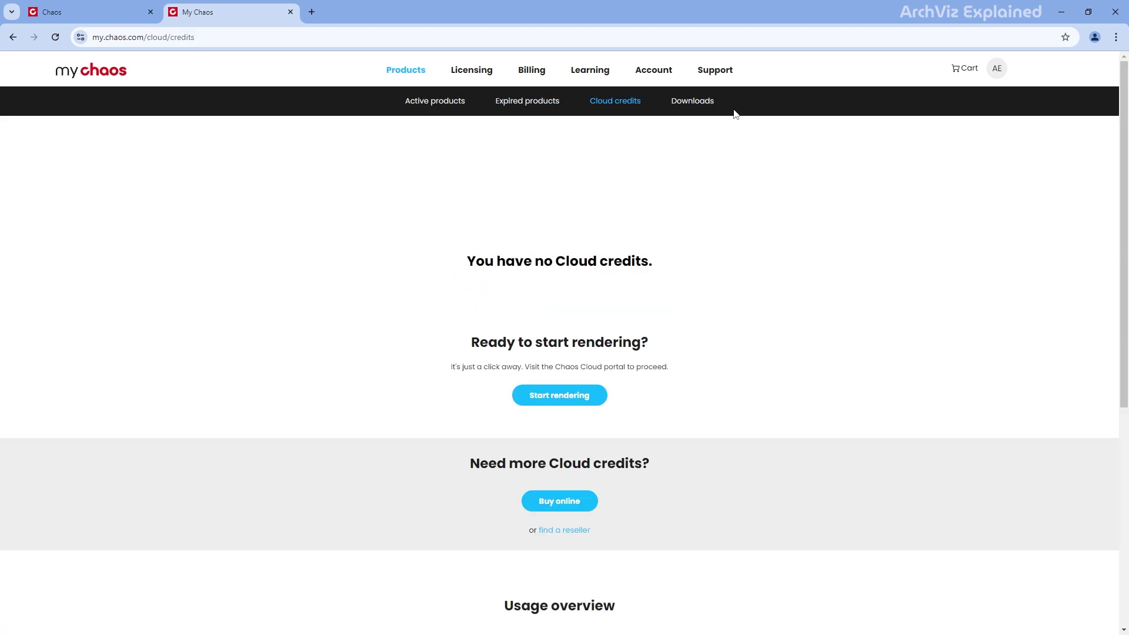
{"action": "left_click", "coordinate": [710, 113]}
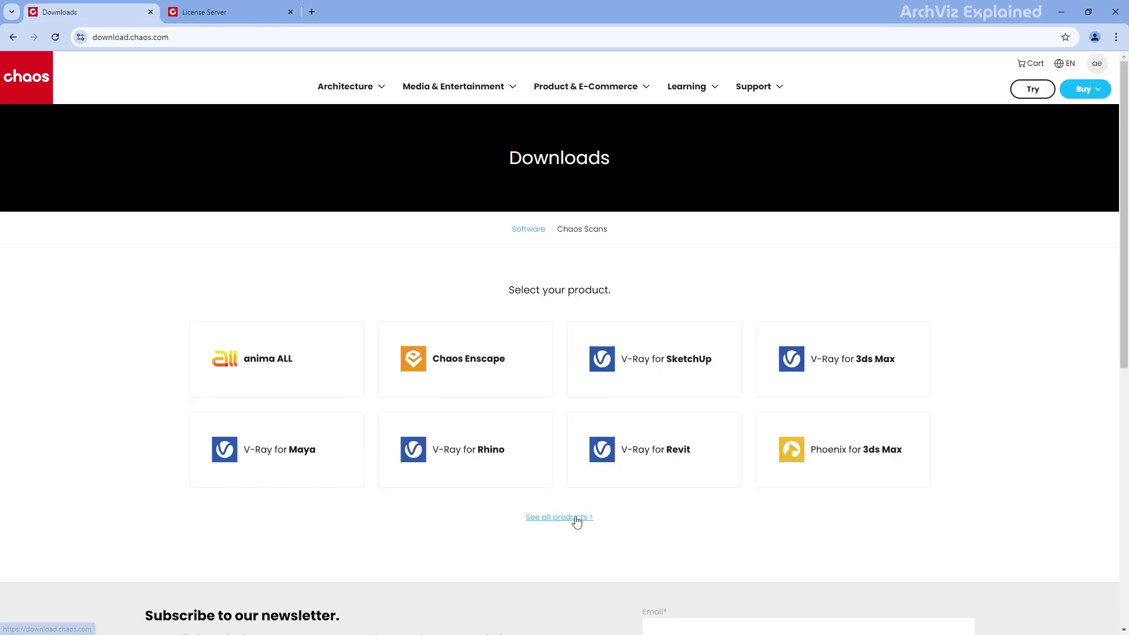
Step: Download the Chaos Vantage 2, update 5.2 installer from the full product list
{"action": "left_click", "coordinate": [573, 518]}
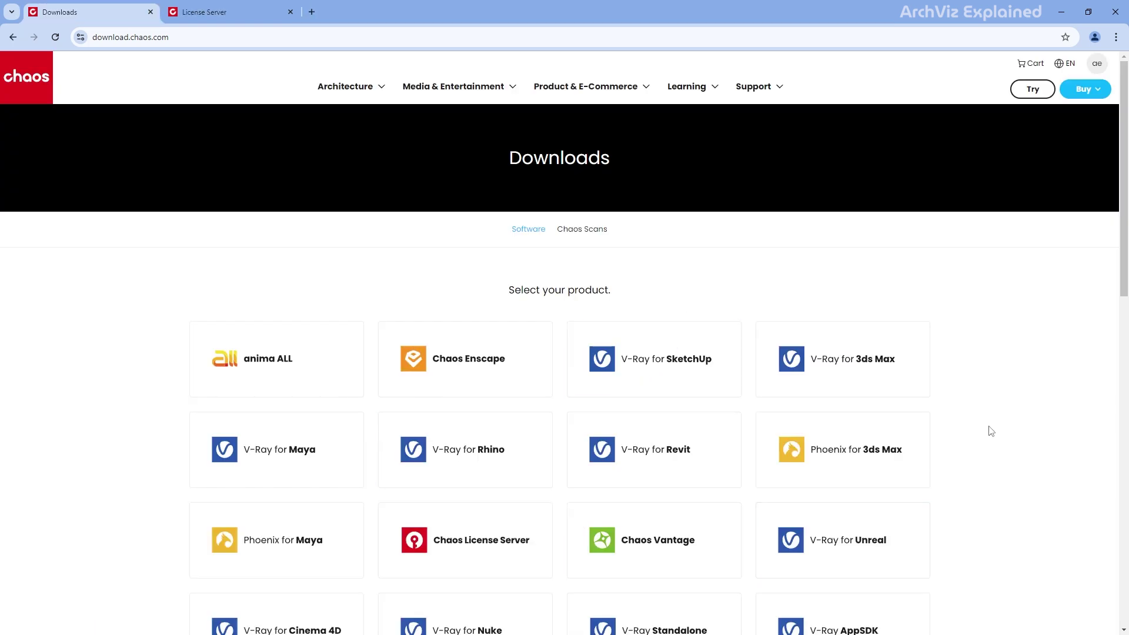
{"action": "scroll", "coordinate": [803, 445], "scroll_direction": "down", "scroll_amount": 2}
{"action": "left_click", "coordinate": [657, 429]}
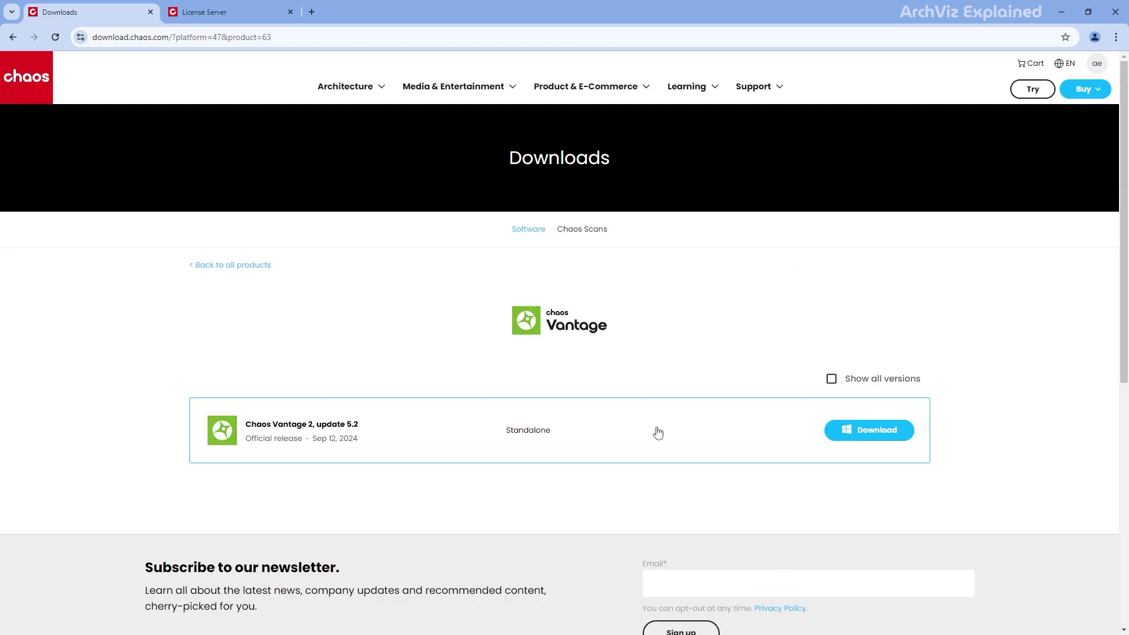
{"action": "left_click", "coordinate": [861, 434]}
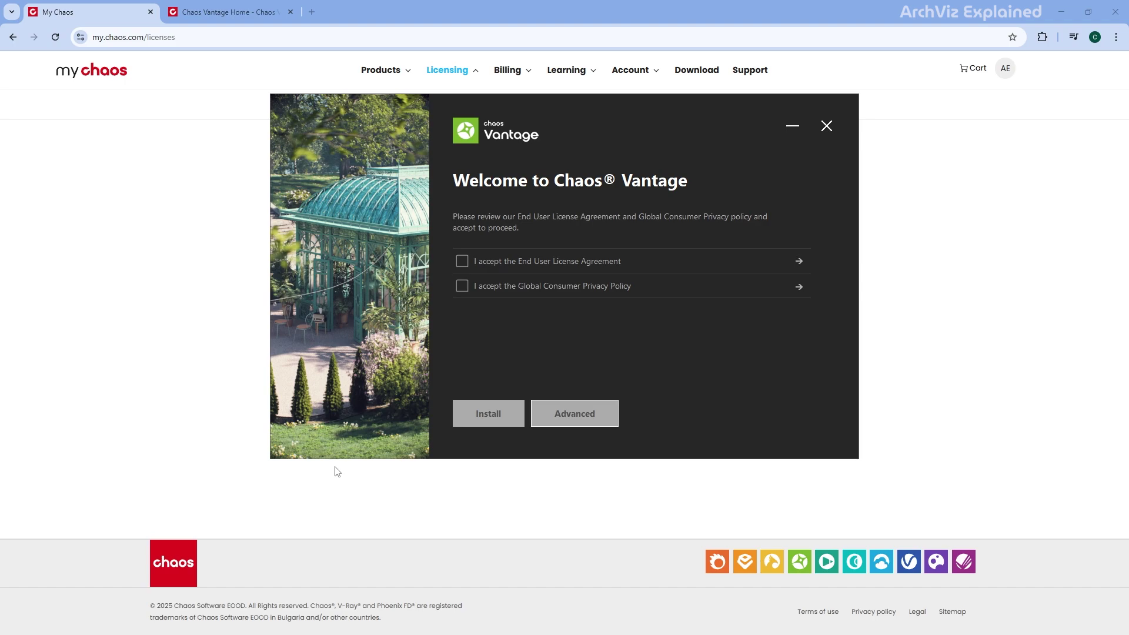
Step: Accept the End User License Agreement and privacy policy, and install Chaos Vantage
{"action": "left_click", "coordinate": [463, 261]}
{"action": "left_click", "coordinate": [462, 285]}
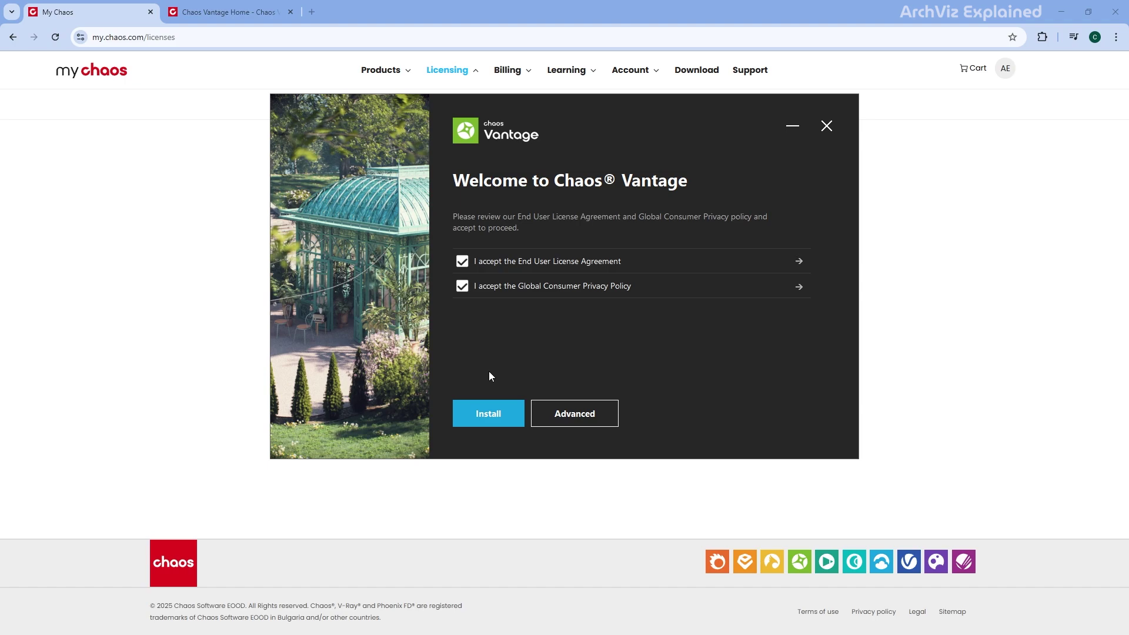
{"action": "left_click", "coordinate": [488, 414]}
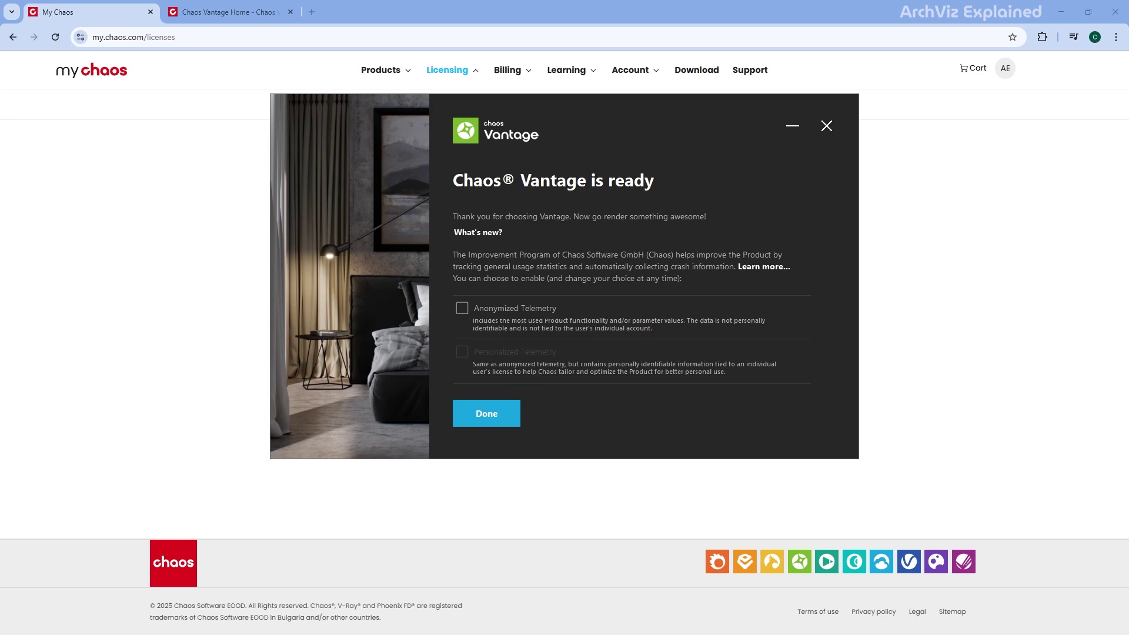
Step: Leave Anonymized Telemetry off and finish the installation
{"action": "left_click", "coordinate": [462, 308]}
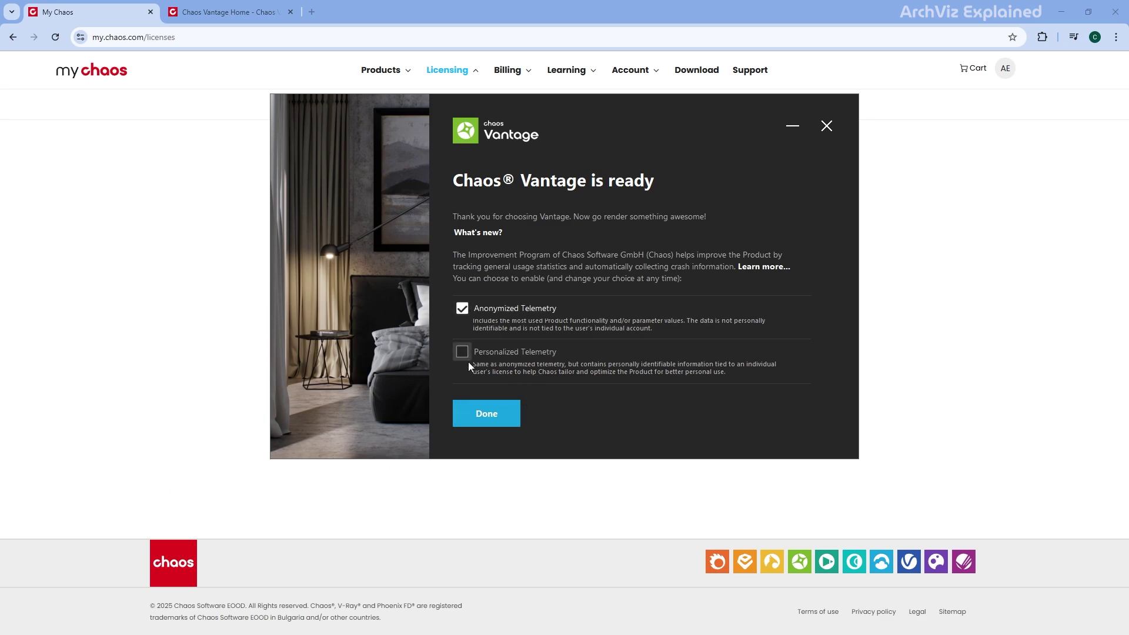
{"action": "left_click", "coordinate": [462, 308]}
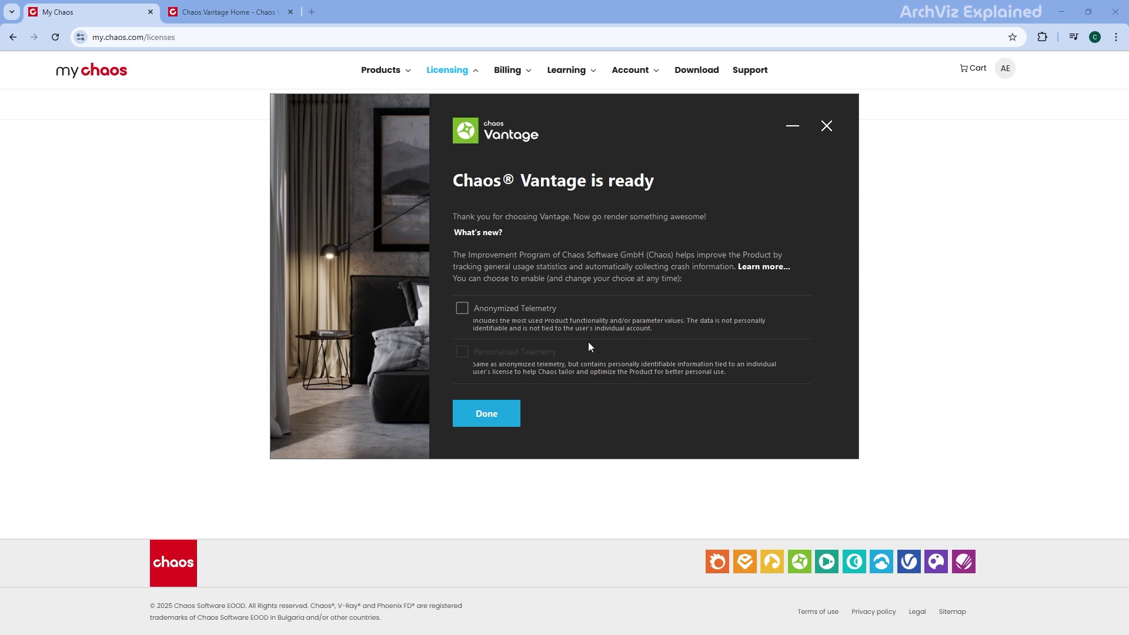
{"action": "left_click", "coordinate": [467, 415]}
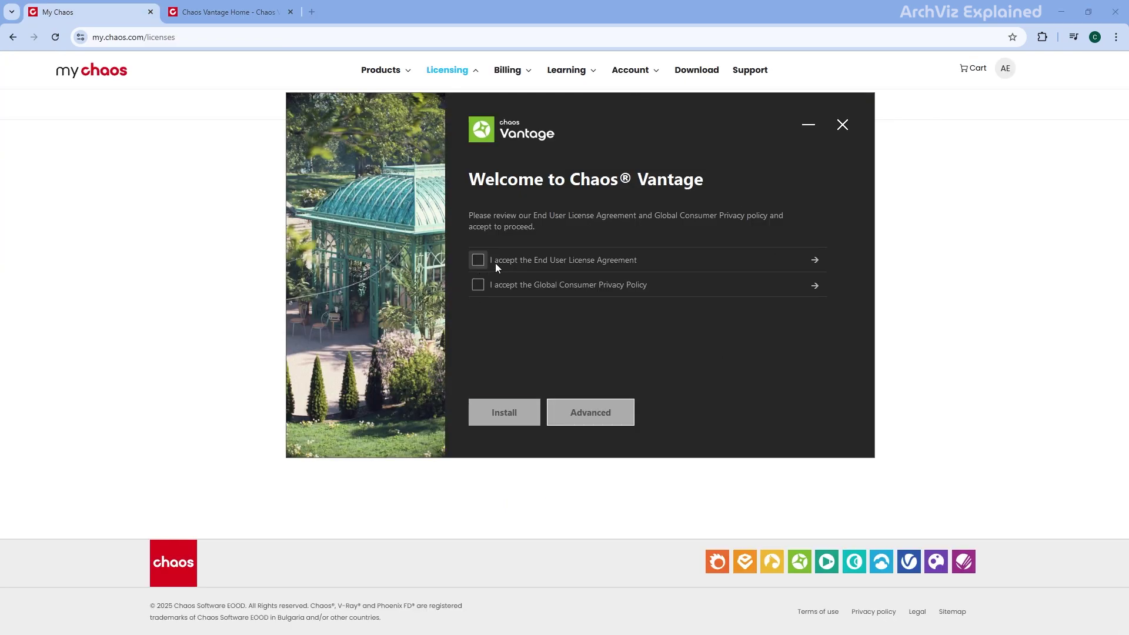
Step: Accept both agreements and keep C:\Program Files\Chaos Group\Vantage with no desktop shortcut
{"action": "left_click", "coordinate": [495, 263]}
{"action": "left_click", "coordinate": [481, 285]}
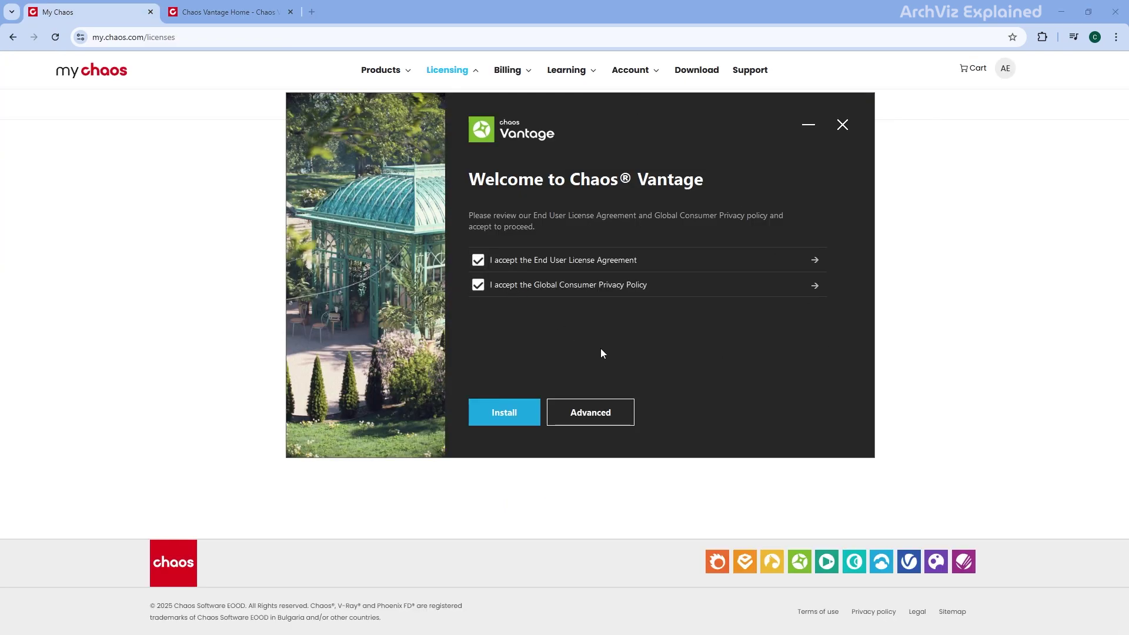
{"action": "left_click", "coordinate": [600, 414]}
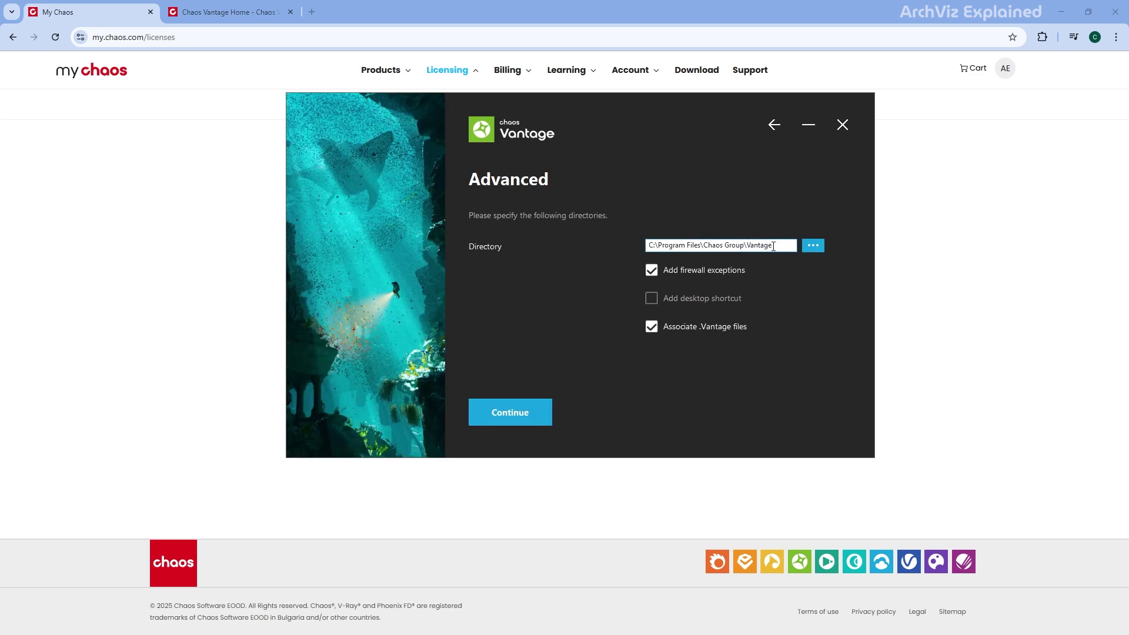
{"action": "left_click_drag", "start_coordinate": [773, 245], "coordinate": [636, 252]}
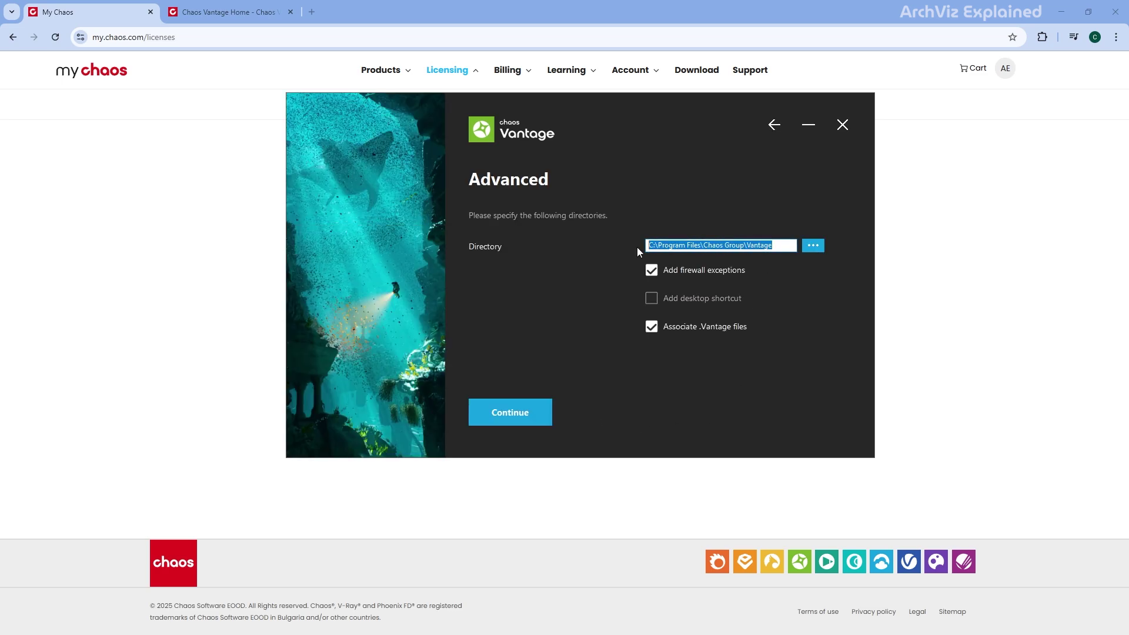
{"action": "left_click", "coordinate": [685, 299]}
{"action": "left_click", "coordinate": [685, 300]}
Step: Review the Remote license server fields, choose Local licensing, and install Chaos Vantage
{"action": "left_click", "coordinate": [524, 421]}
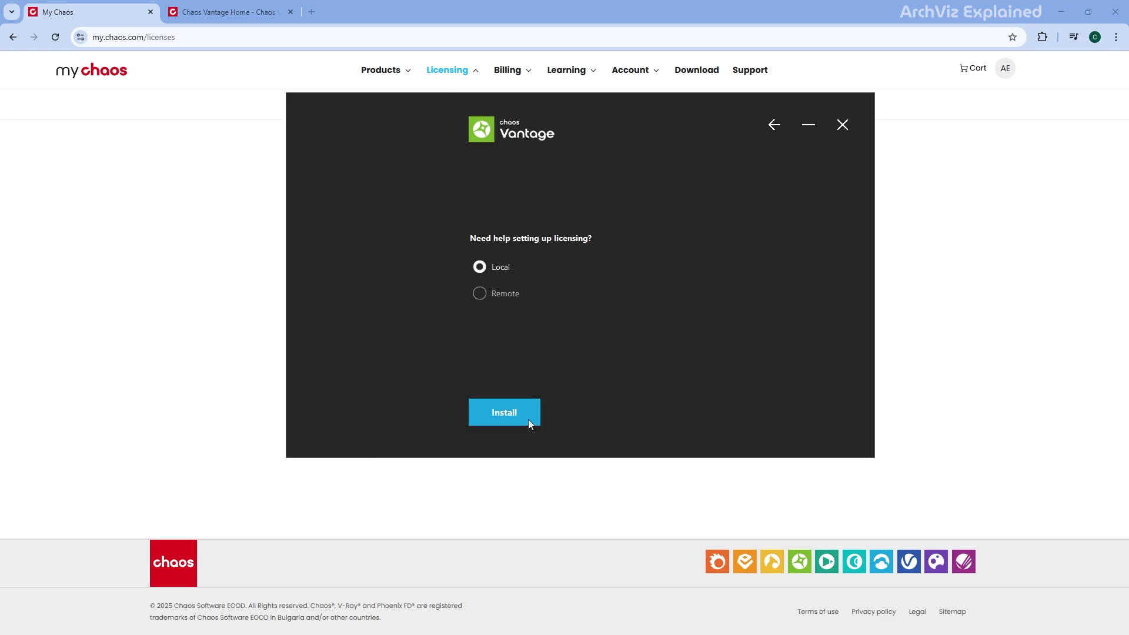
{"action": "left_click", "coordinate": [491, 297]}
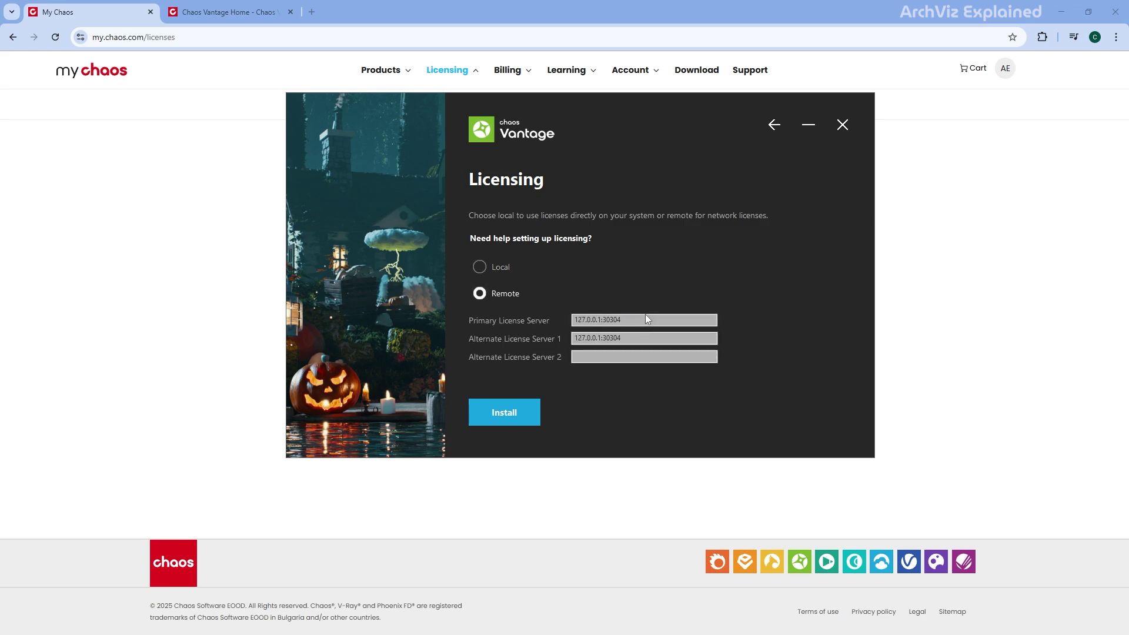
{"action": "left_click_drag", "start_coordinate": [646, 320], "coordinate": [554, 318]}
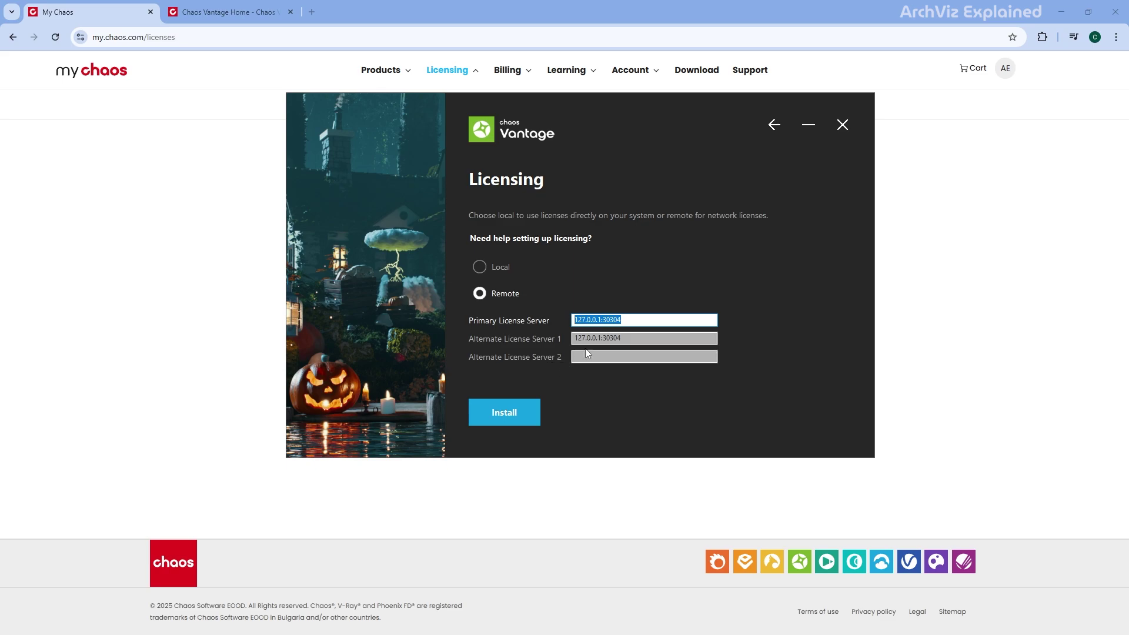
{"action": "left_click_drag", "start_coordinate": [641, 338], "coordinate": [539, 353]}
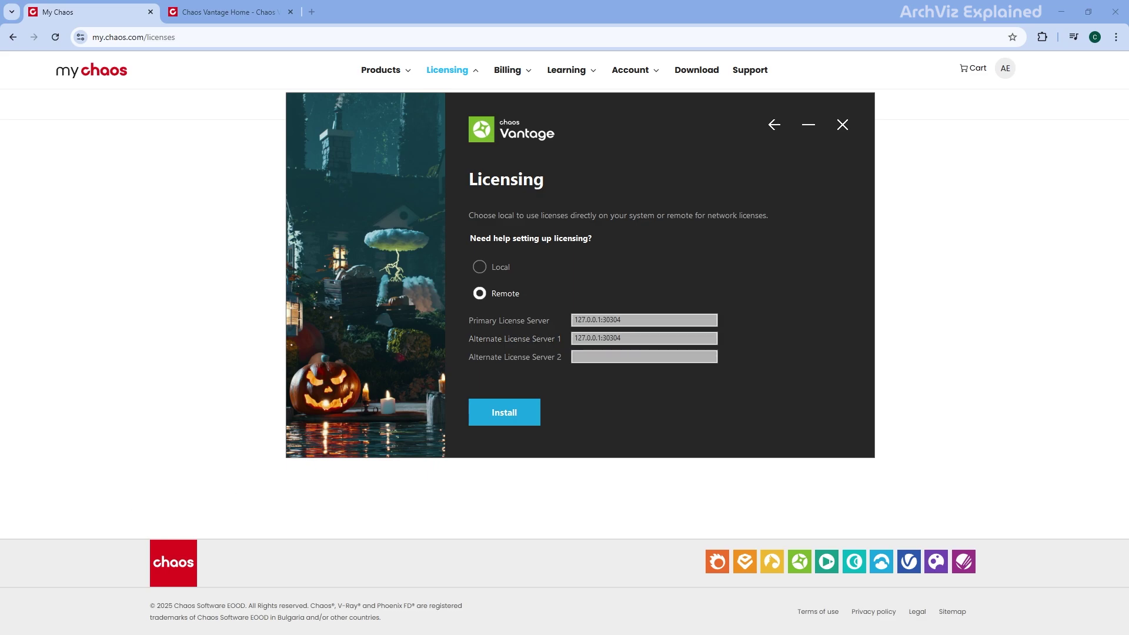
{"action": "left_click", "coordinate": [480, 267]}
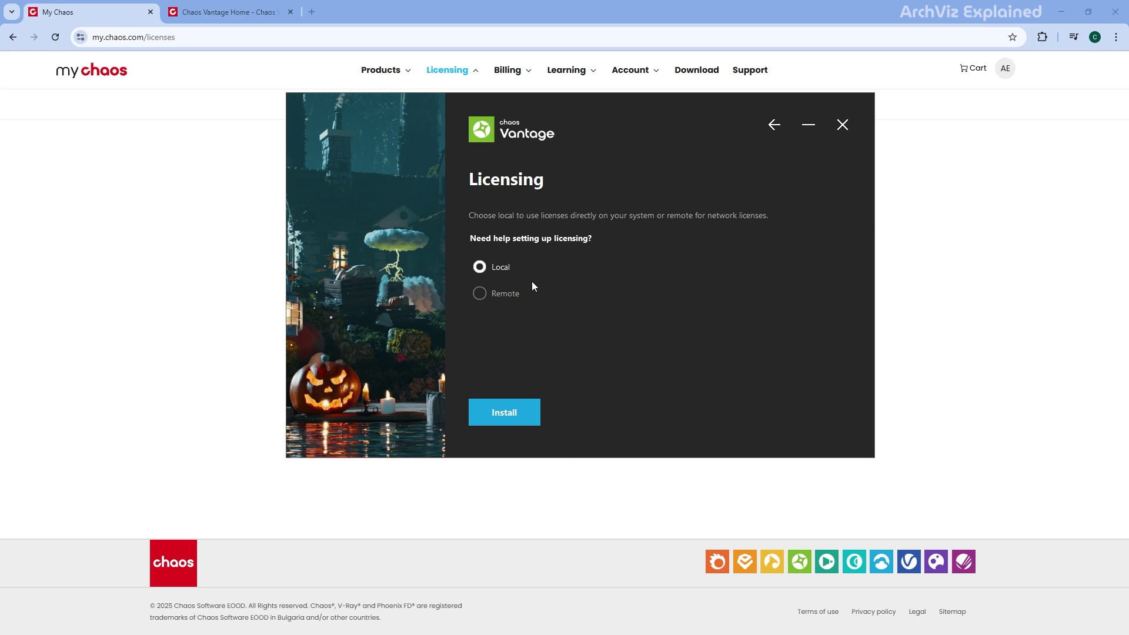
{"action": "left_click", "coordinate": [514, 415]}
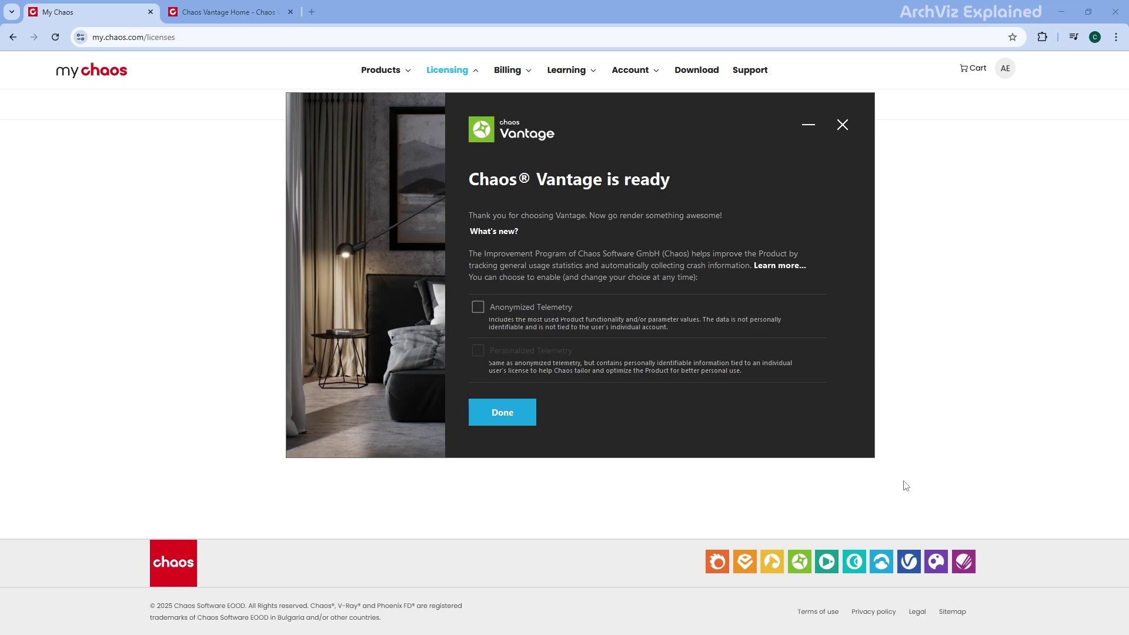
Step: Close the finished installer with the telemetry boxes left unticked
{"action": "left_click", "coordinate": [525, 412]}
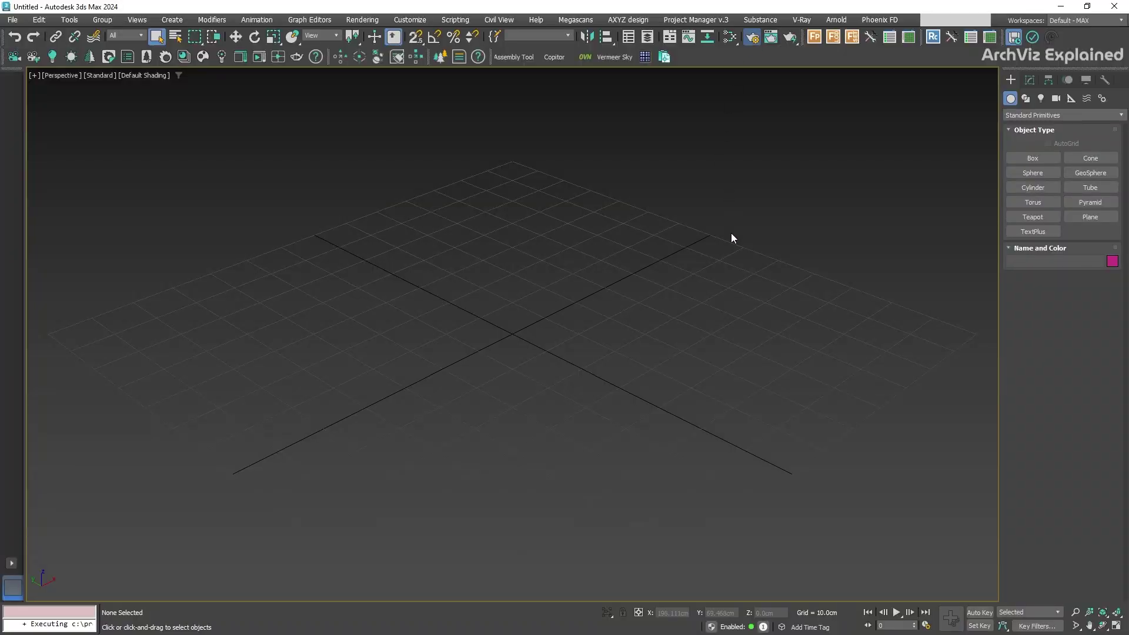
Step: Set the 3ds Max renderer to V-Ray 6, update 2.1 in Render Setup
{"action": "key", "text": "F10"}
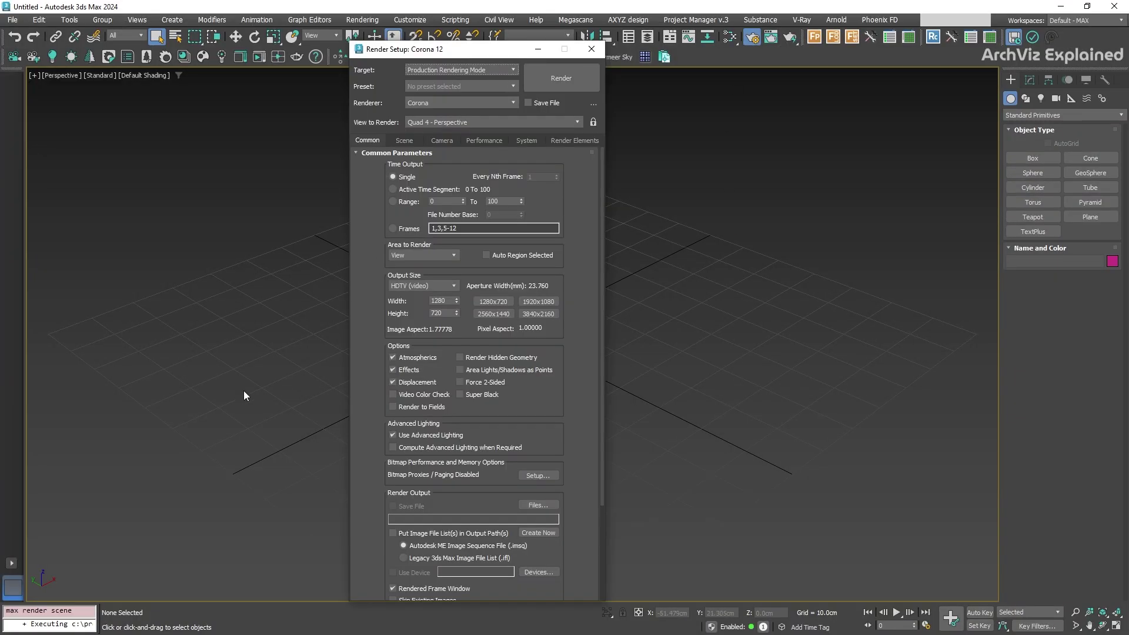
{"action": "left_click", "coordinate": [459, 104]}
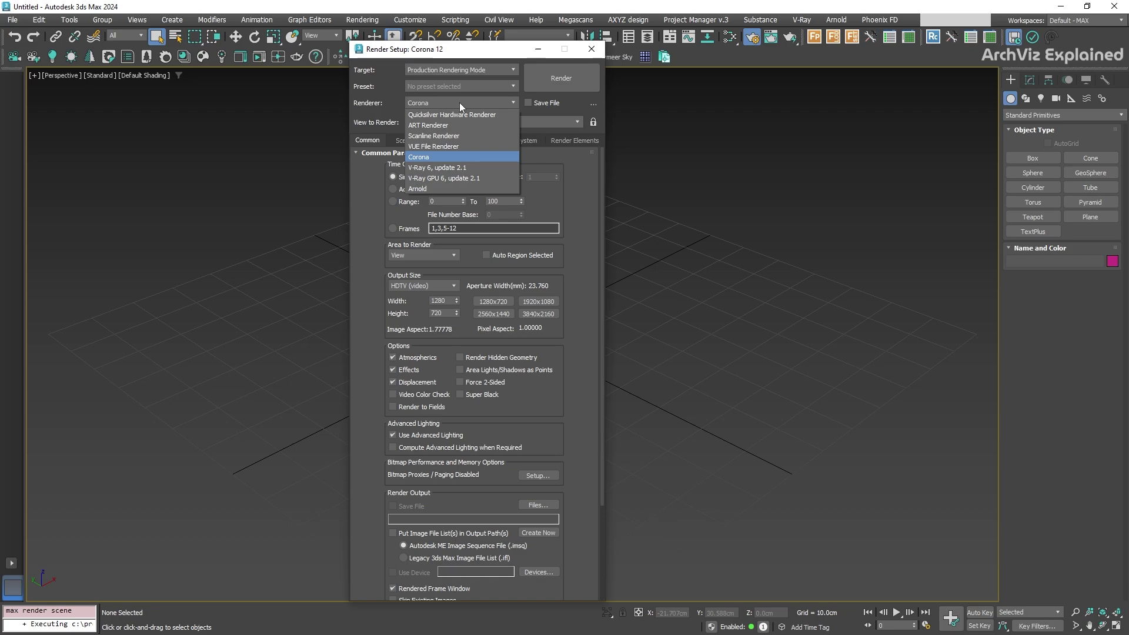
{"action": "left_click", "coordinate": [485, 167]}
{"action": "left_click", "coordinate": [528, 145]}
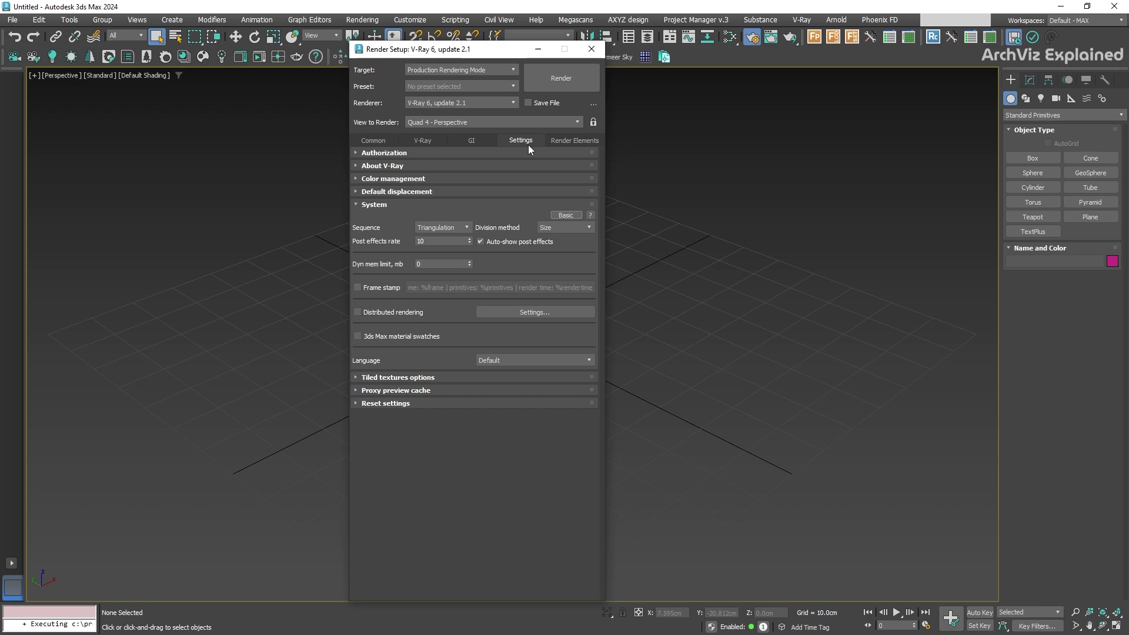
Step: Confirm license server 127.0.0.1:30304 under Authorization and launch Chaos License Server
{"action": "left_click", "coordinate": [402, 154]}
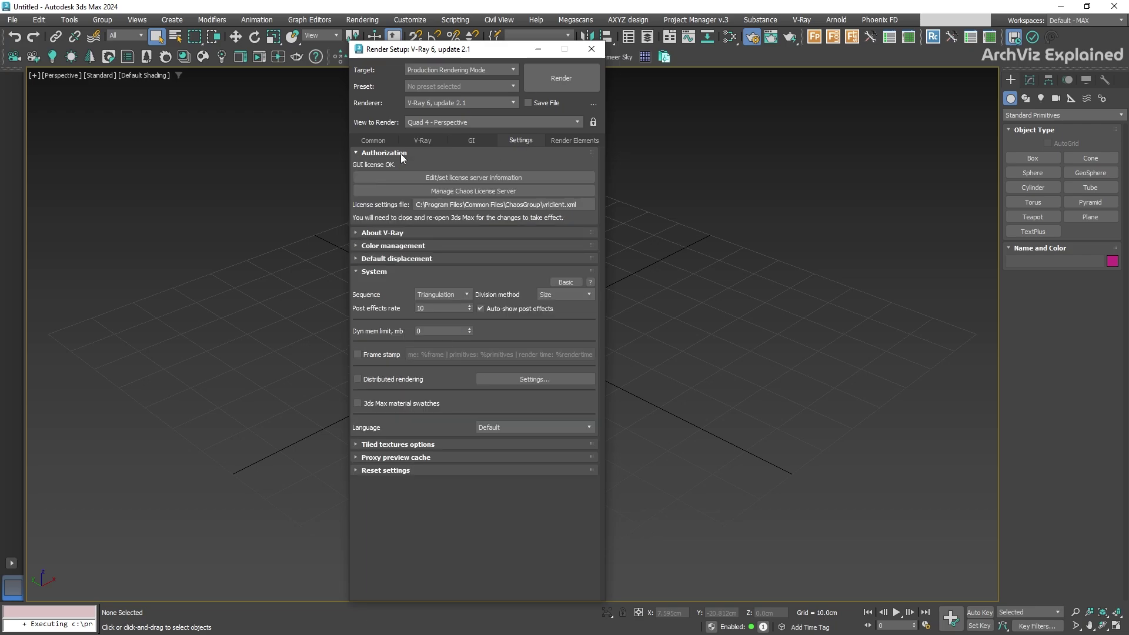
{"action": "left_click", "coordinate": [506, 178]}
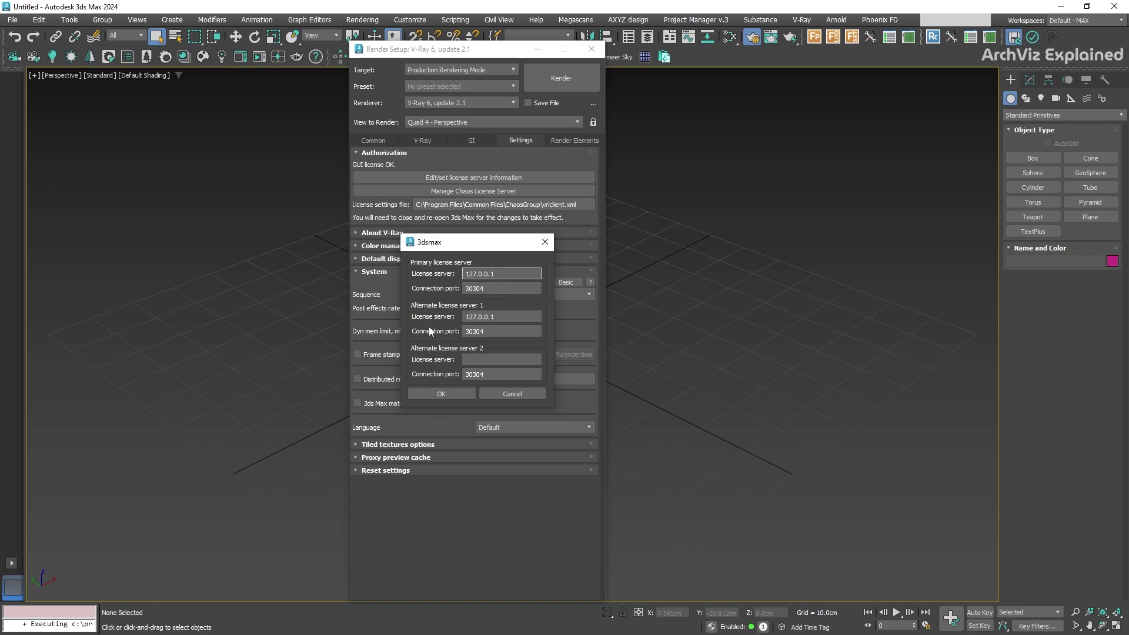
{"action": "left_click", "coordinate": [442, 393]}
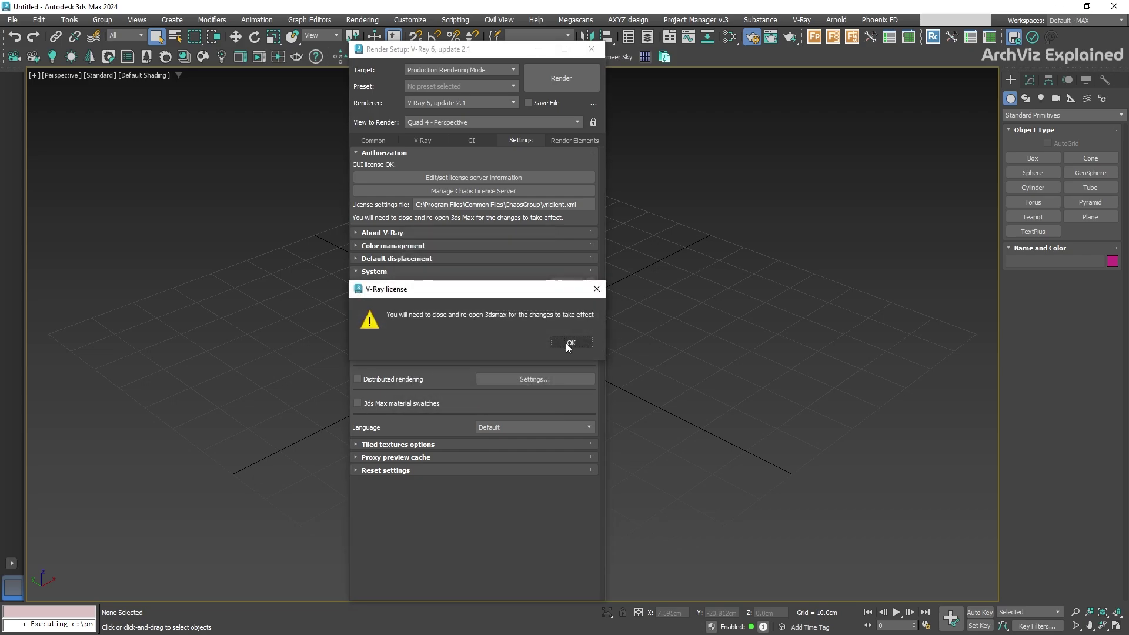
{"action": "left_click", "coordinate": [567, 344]}
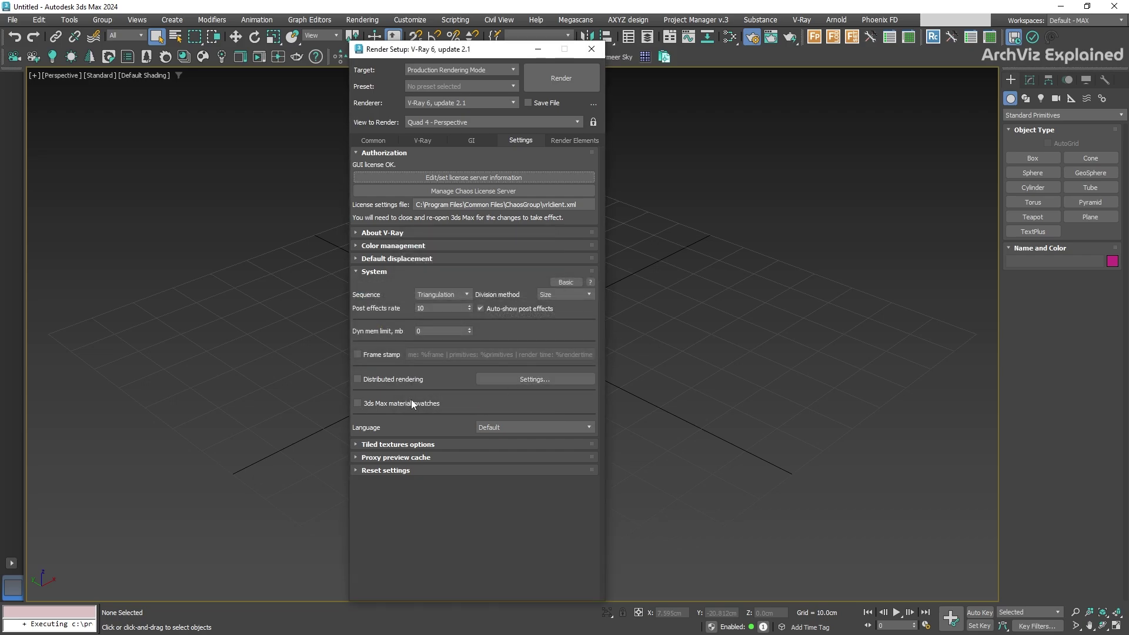
{"action": "left_click", "coordinate": [482, 190]}
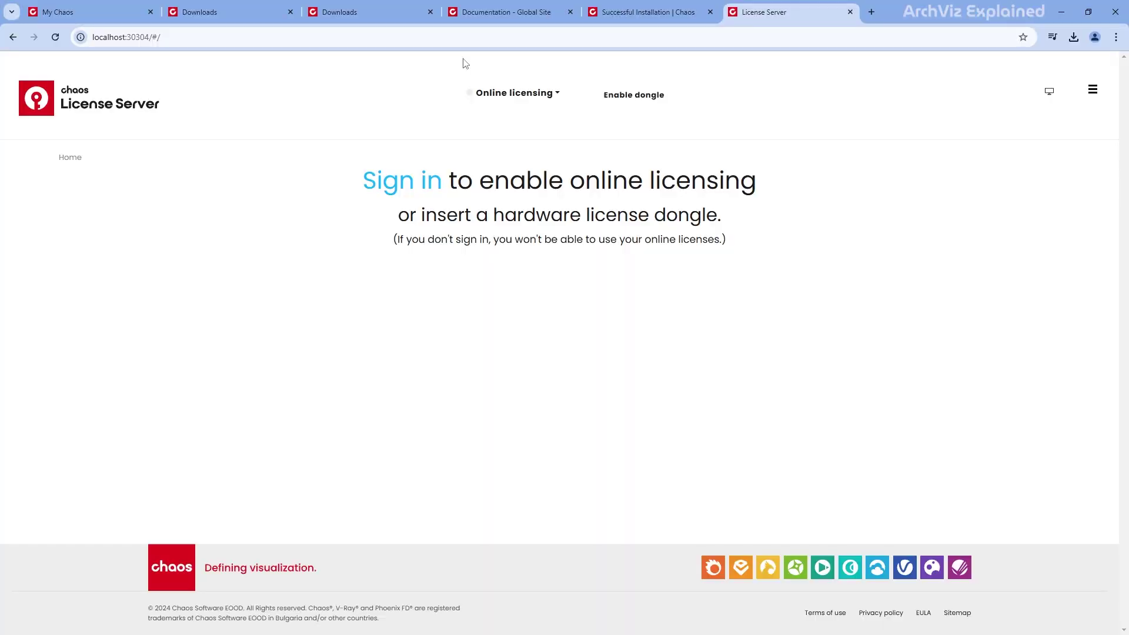
Step: Sign in to the Chaos account with the saved credentials and return to License Server
{"action": "left_click", "coordinate": [439, 190]}
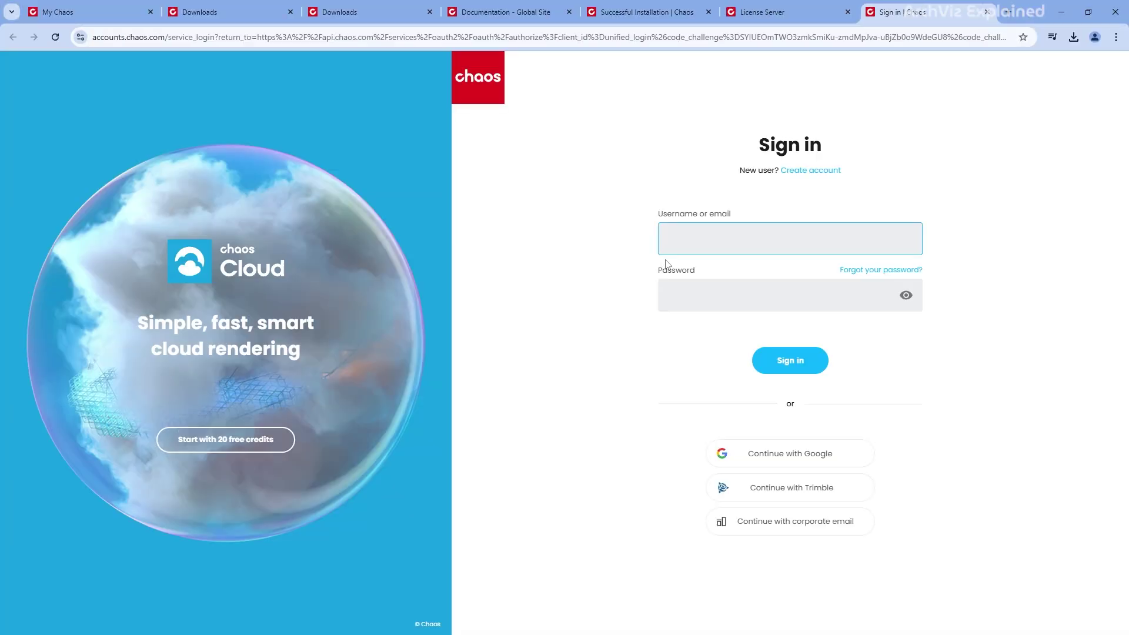
{"action": "left_click", "coordinate": [676, 241]}
{"action": "left_click", "coordinate": [779, 276]}
{"action": "left_click", "coordinate": [764, 361]}
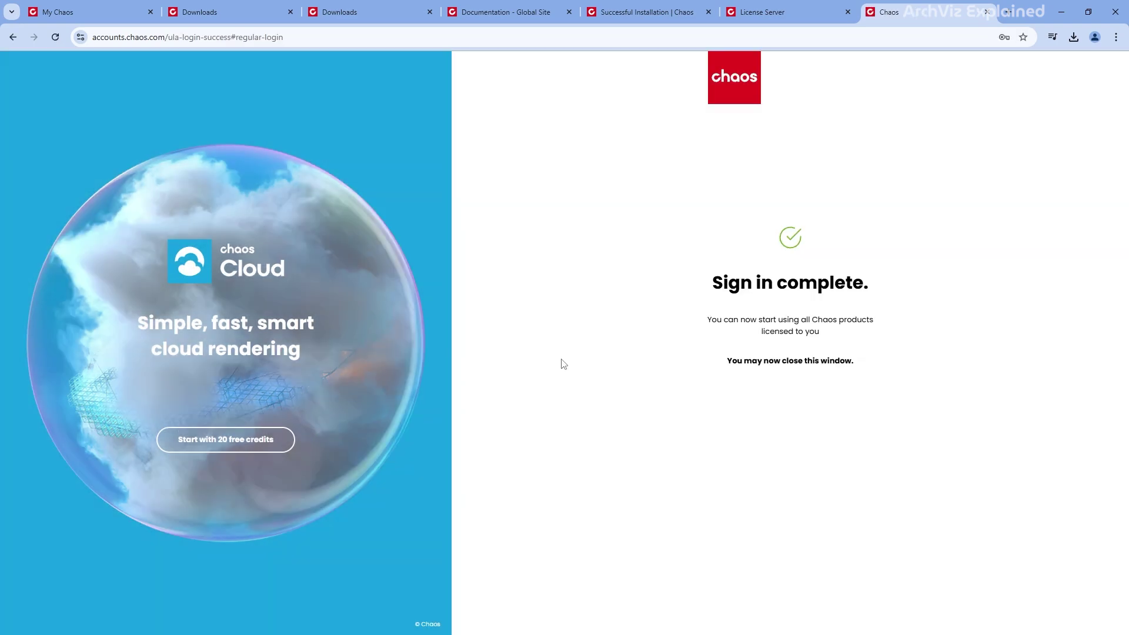
{"action": "left_click", "coordinate": [755, 14]}
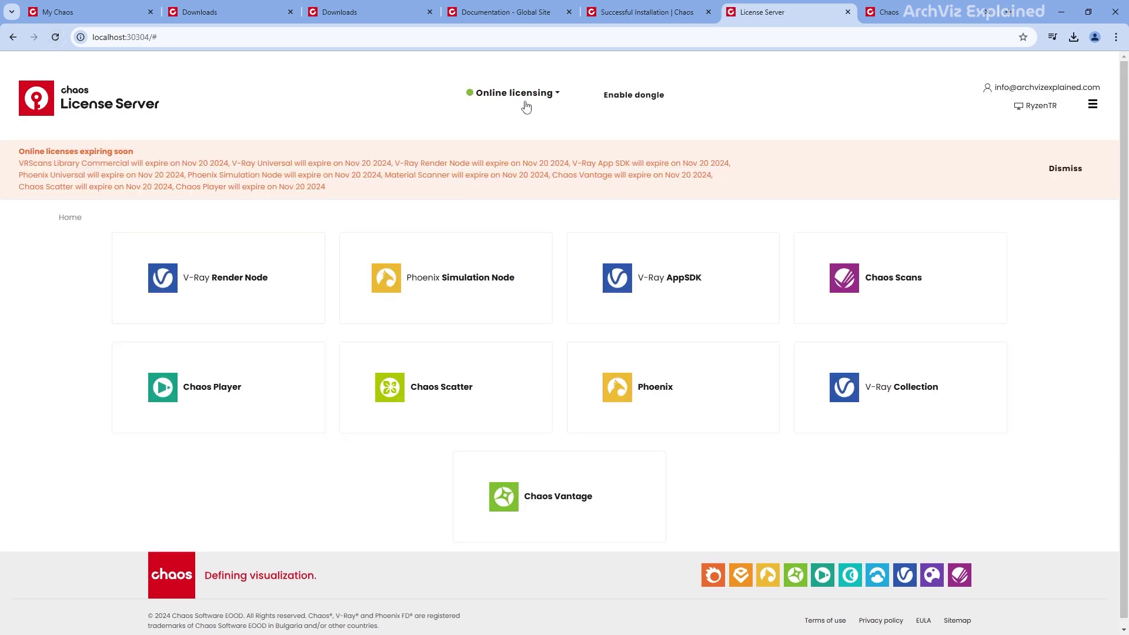
Step: Dismiss the expiring licences notice and open the Chaos Vantage licence summary
{"action": "left_click", "coordinate": [1076, 169]}
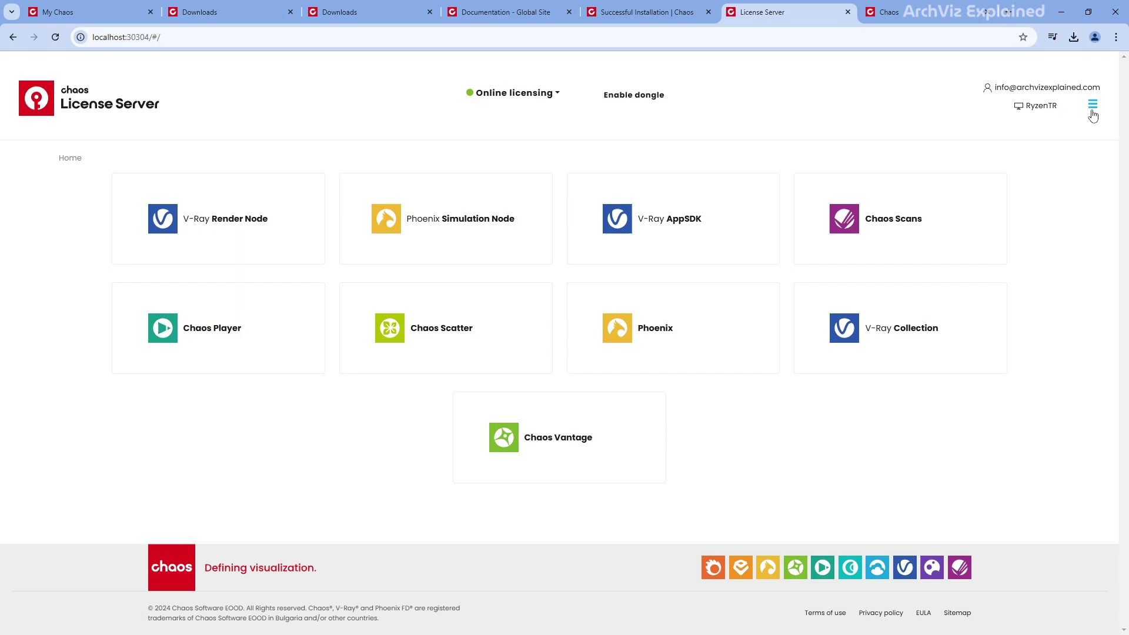
{"action": "left_click", "coordinate": [1092, 110]}
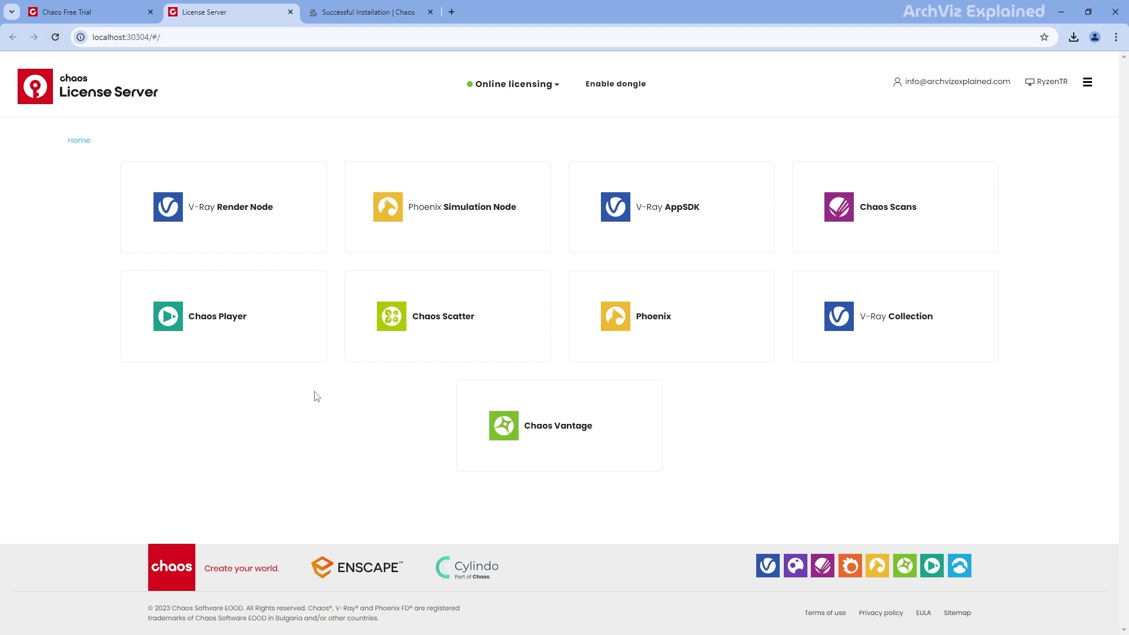
{"action": "left_click", "coordinate": [579, 434]}
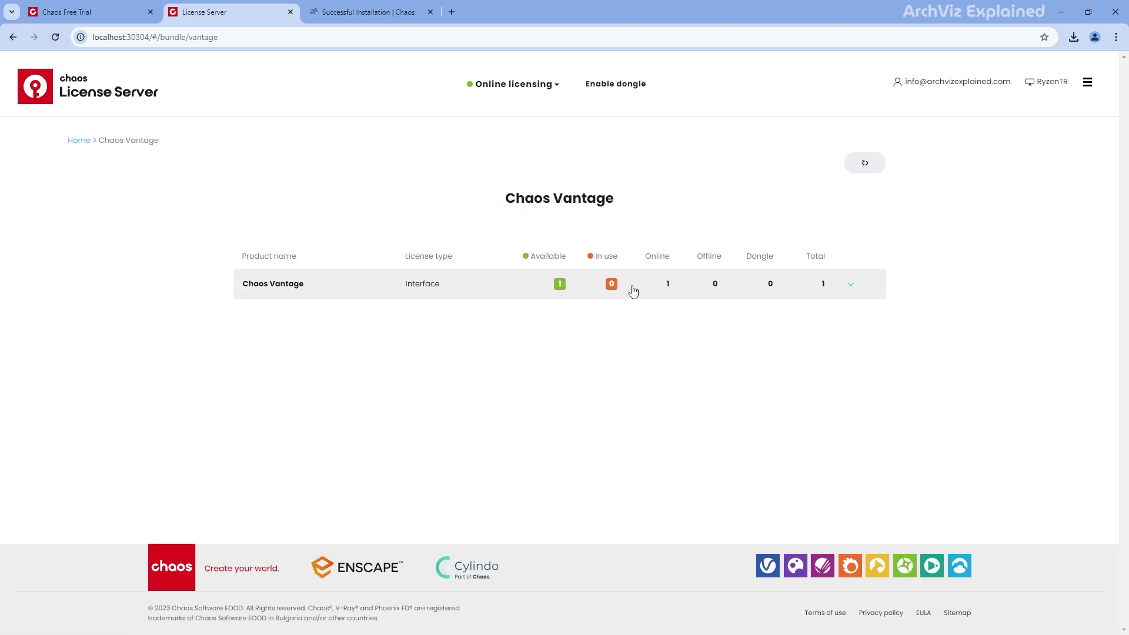